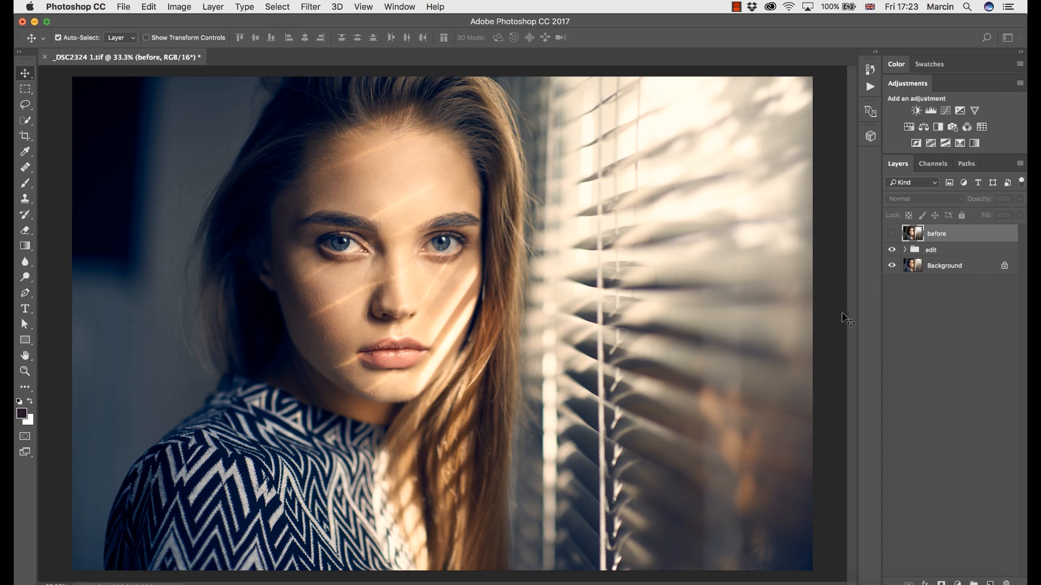
# Step: Toggle the before layer on and off to compare the original portrait with the edited version
pyautogui.click(892, 234)
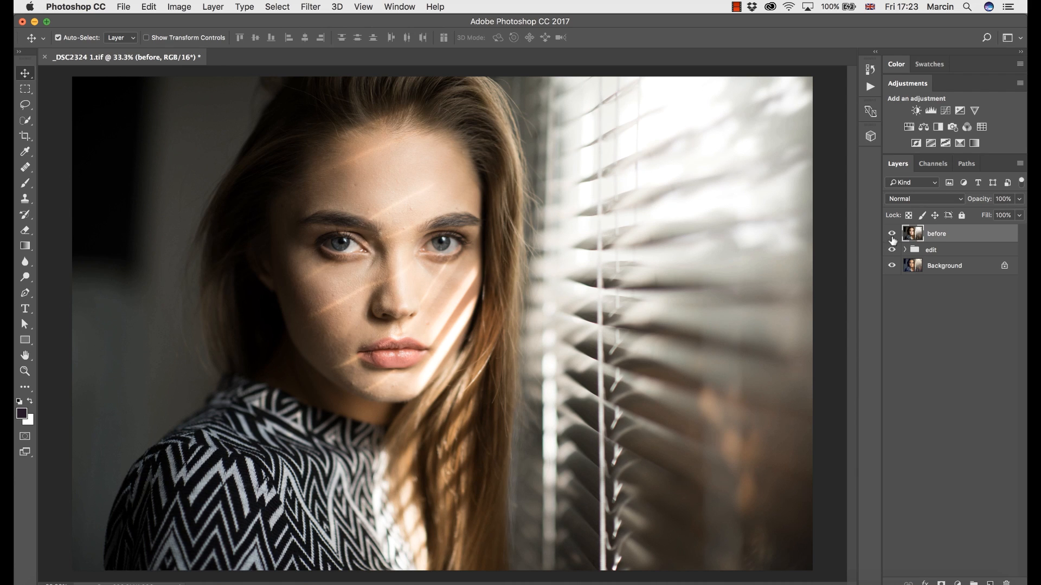
pyautogui.click(892, 234)
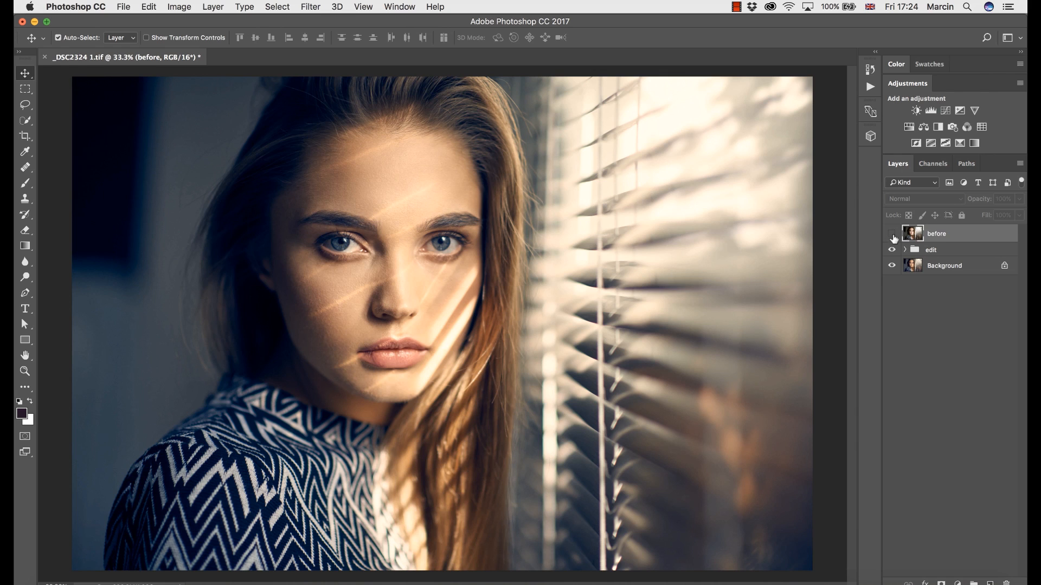
pyautogui.click(892, 234)
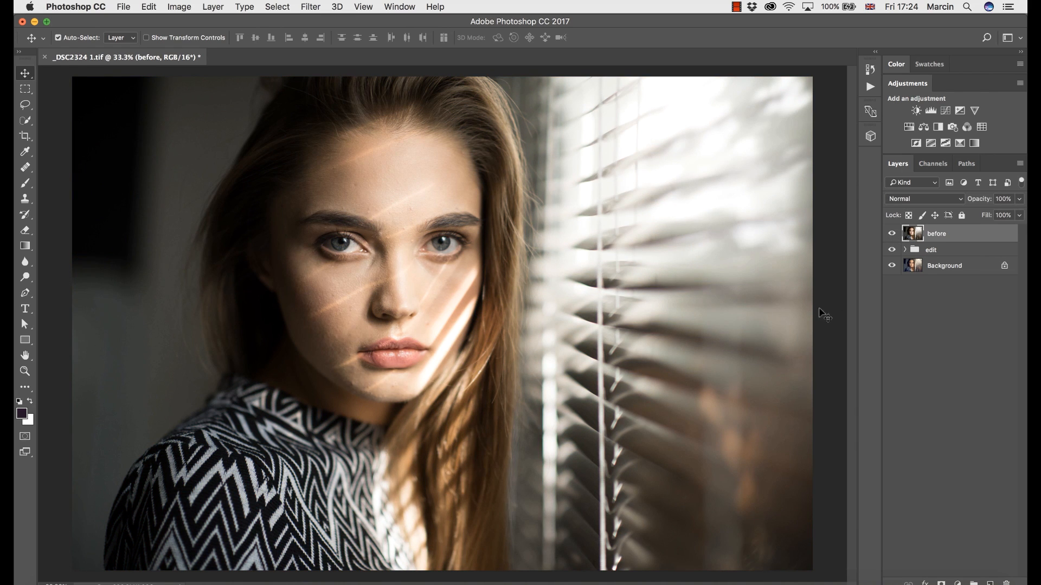
pyautogui.click(892, 234)
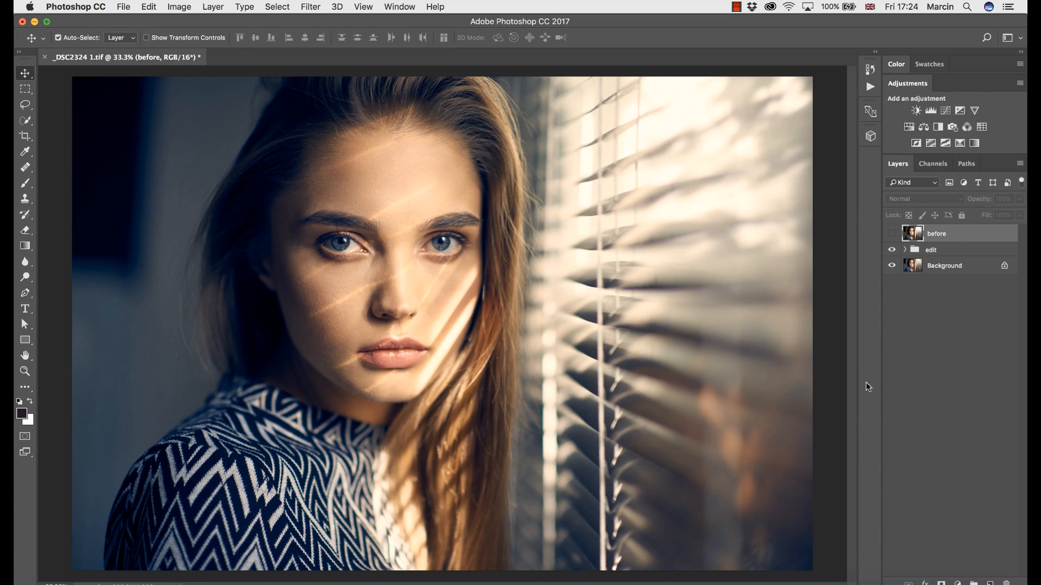
# Step: Expand the edit group and hide its final, Tones, c, db and clean layers and groups
pyautogui.click(905, 249)
pyautogui.click(892, 266)
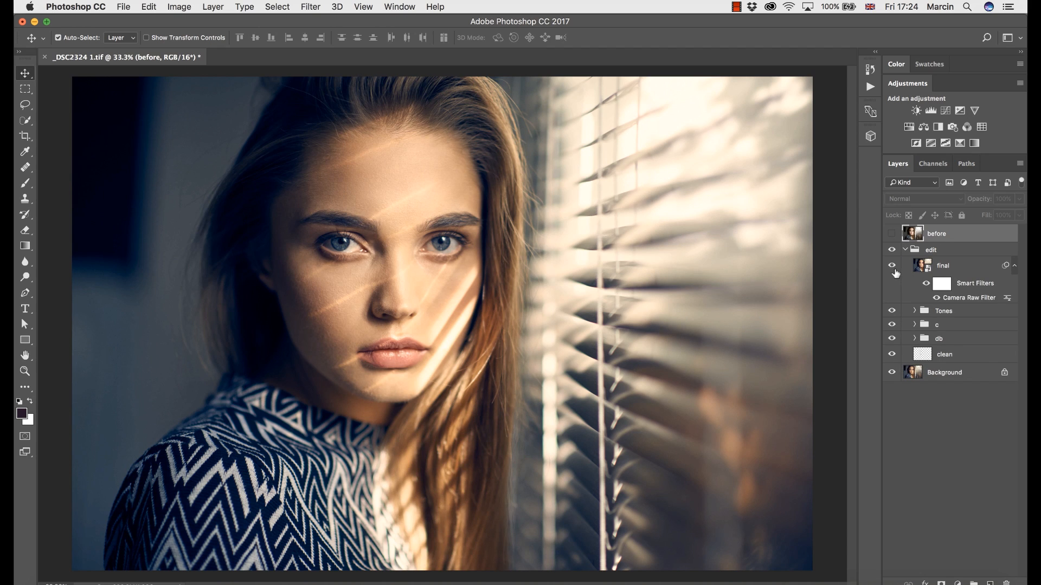
pyautogui.moveTo(892, 311); pyautogui.dragTo(892, 341)
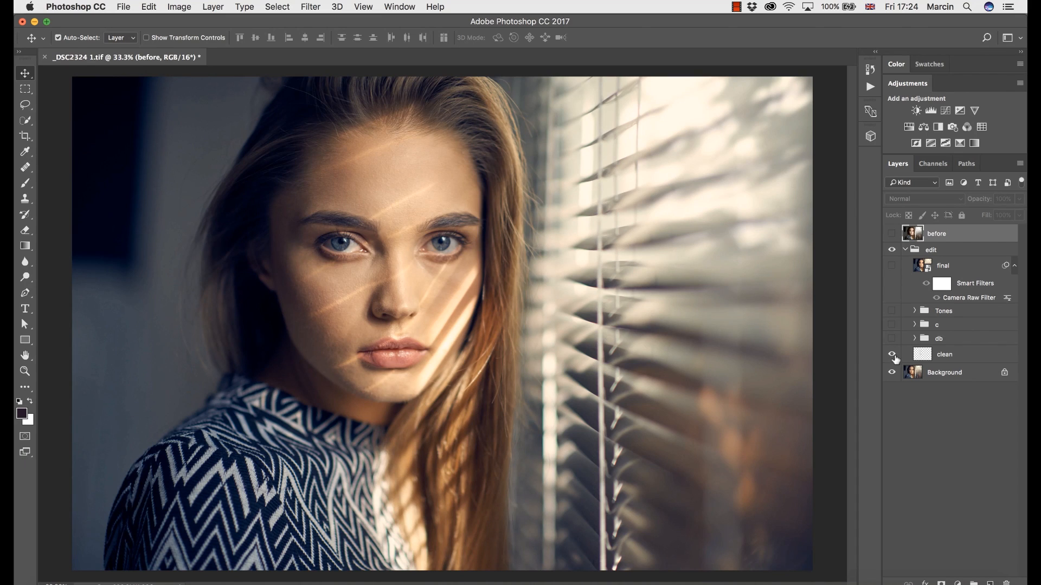
pyautogui.click(893, 355)
# Step: Add a new empty layer above the before layer and name it notes
pyautogui.click(990, 583)
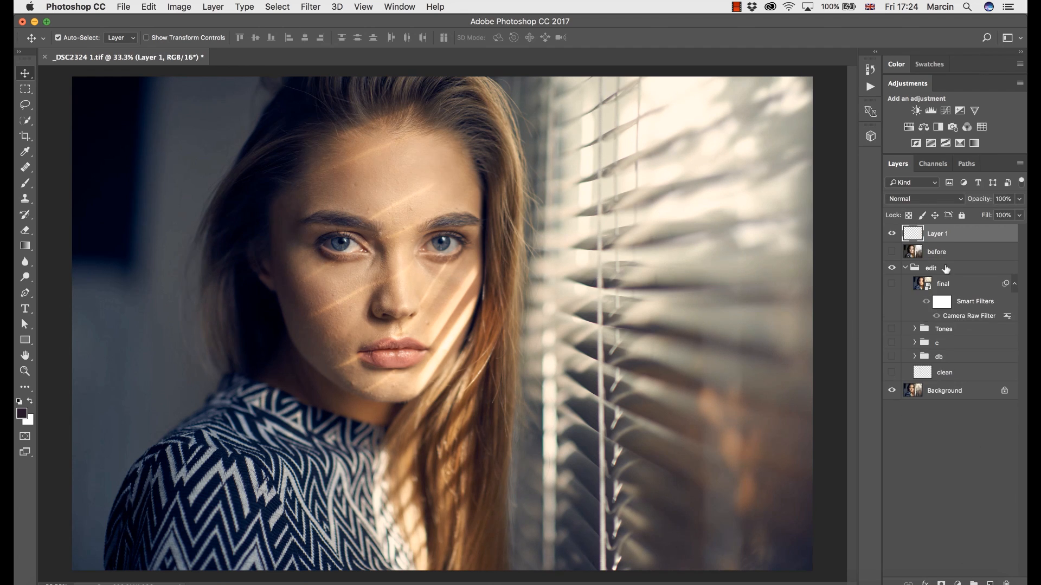
pyautogui.doubleClick(938, 234)
pyautogui.write('notes')
pyautogui.press('Return')
# Step: Brush a wavy note stroke down the wall behind the woman at size 100, in a dark colour sampled from the wall
pyautogui.click(26, 187)
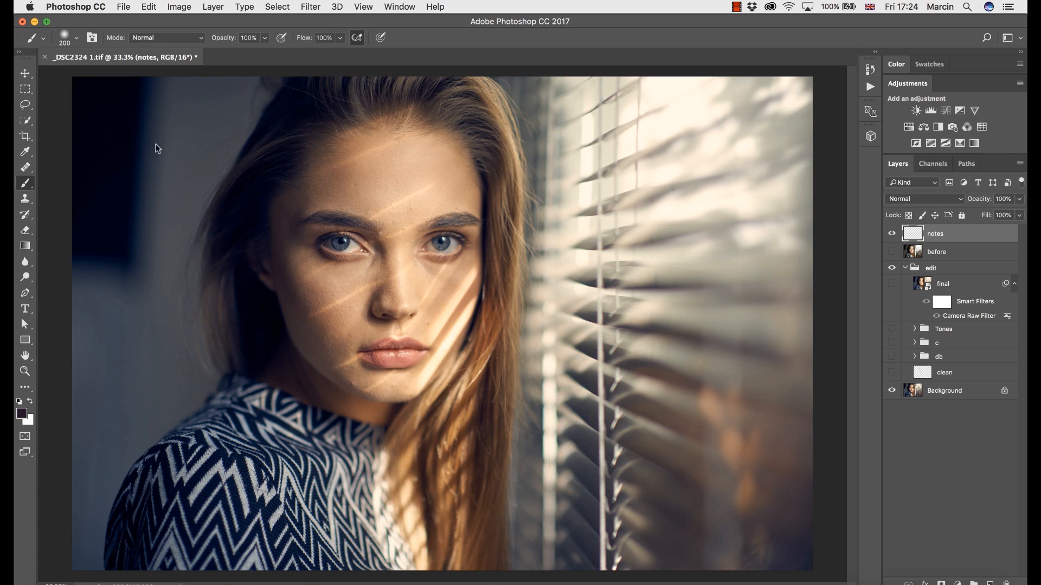
pyautogui.keyDown('alt'); pyautogui.click(146, 196); pyautogui.keyUp('alt')
pyautogui.press('[')
pyautogui.press('[')
pyautogui.press('[')
pyautogui.press('[')
pyautogui.moveTo(191, 86)
pyautogui.mouseDown()
pyautogui.moveTo(212, 129)
pyautogui.moveTo(174, 183)
pyautogui.moveTo(145, 263)
pyautogui.moveTo(106, 442)
pyautogui.mouseUp()
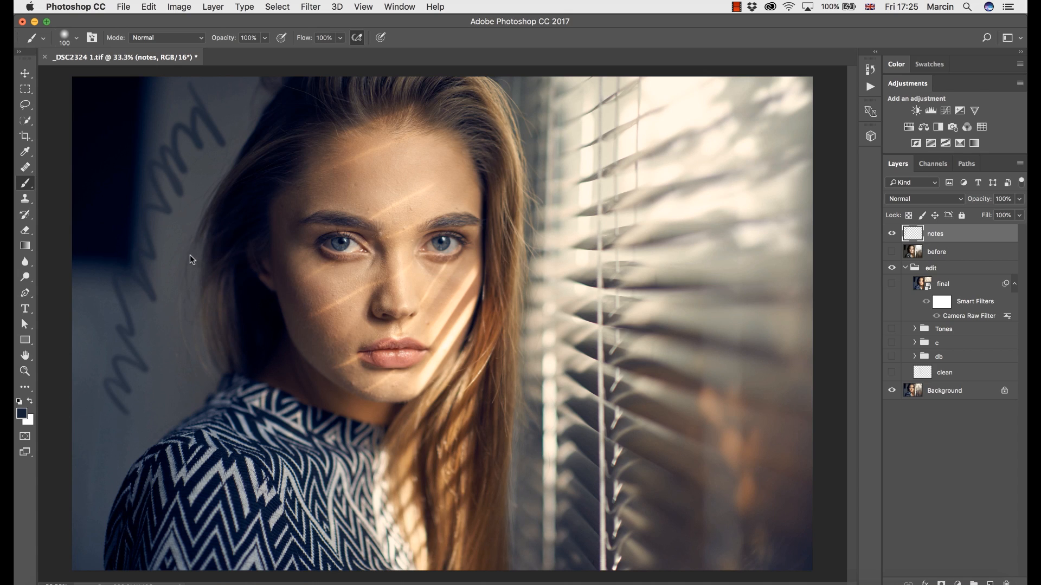
# Step: Scribble notes over the blinds and hair edge in a light colour sampled from the blinds, and hide the notes layer
pyautogui.keyDown('alt'); pyautogui.click(583, 288); pyautogui.keyUp('alt')
pyautogui.moveTo(596, 253)
pyautogui.mouseDown()
pyautogui.moveTo(561, 404)
pyautogui.moveTo(675, 453)
pyautogui.moveTo(678, 393)
pyautogui.mouseUp()
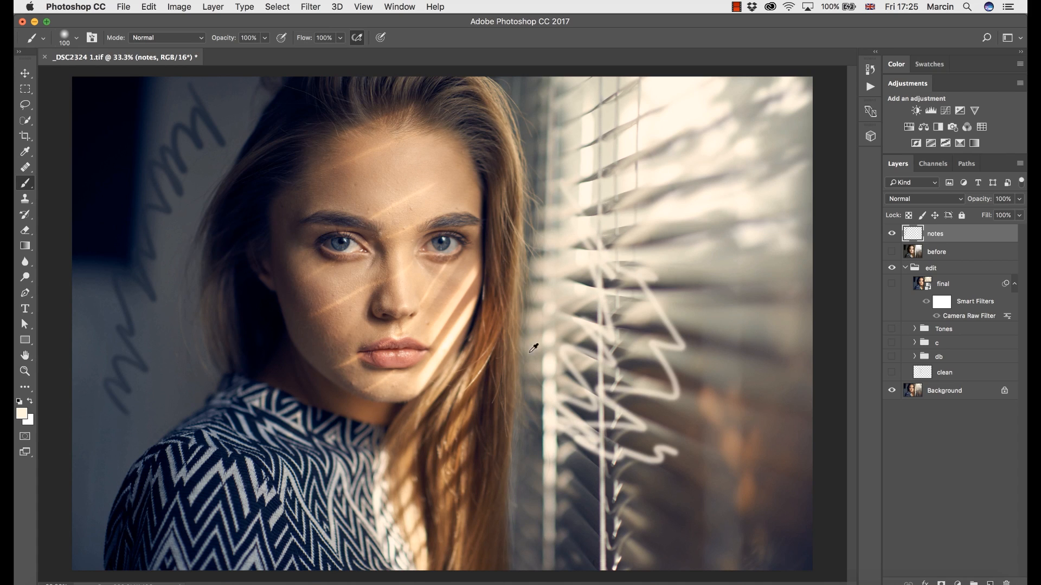
pyautogui.moveTo(502, 306)
pyautogui.mouseDown()
pyautogui.moveTo(506, 200)
pyautogui.moveTo(618, 172)
pyautogui.mouseUp()
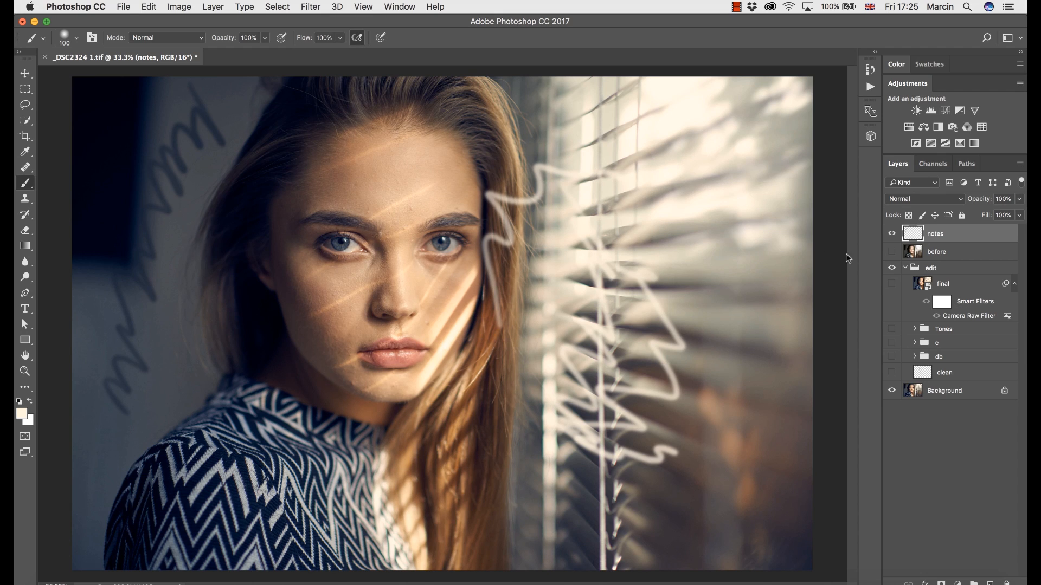
pyautogui.click(892, 233)
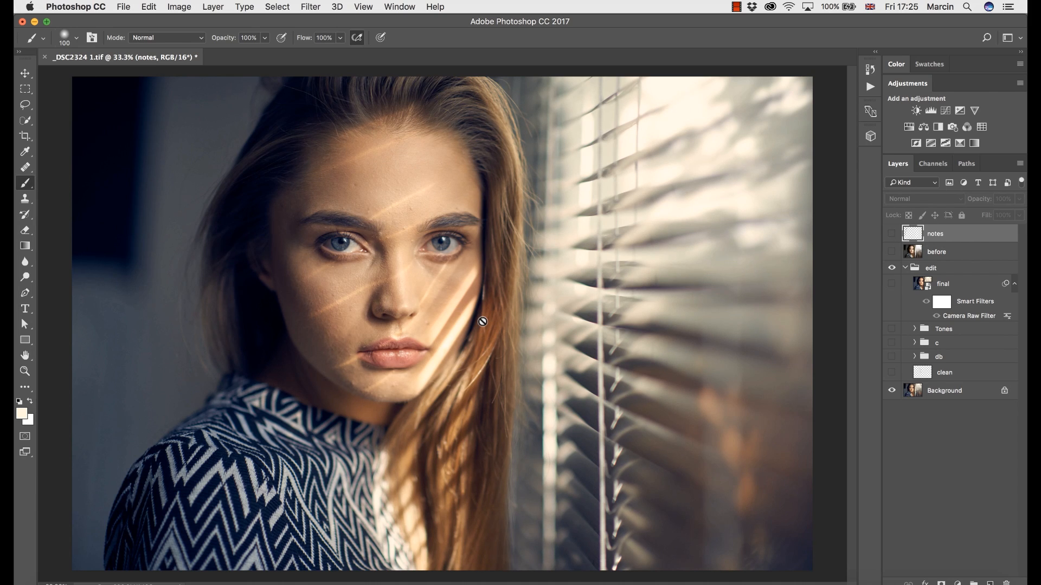
# Step: Toggle the clean layer to compare the skin cleanup before and after, leaving it visible
pyautogui.click(892, 374)
pyautogui.click(893, 373)
pyautogui.click(892, 373)
pyautogui.click(891, 373)
pyautogui.click(891, 373)
pyautogui.click(892, 372)
pyautogui.click(892, 373)
# Step: Expand and show the db group, and inspect its dodge and burn layer masks on the canvas
pyautogui.click(915, 357)
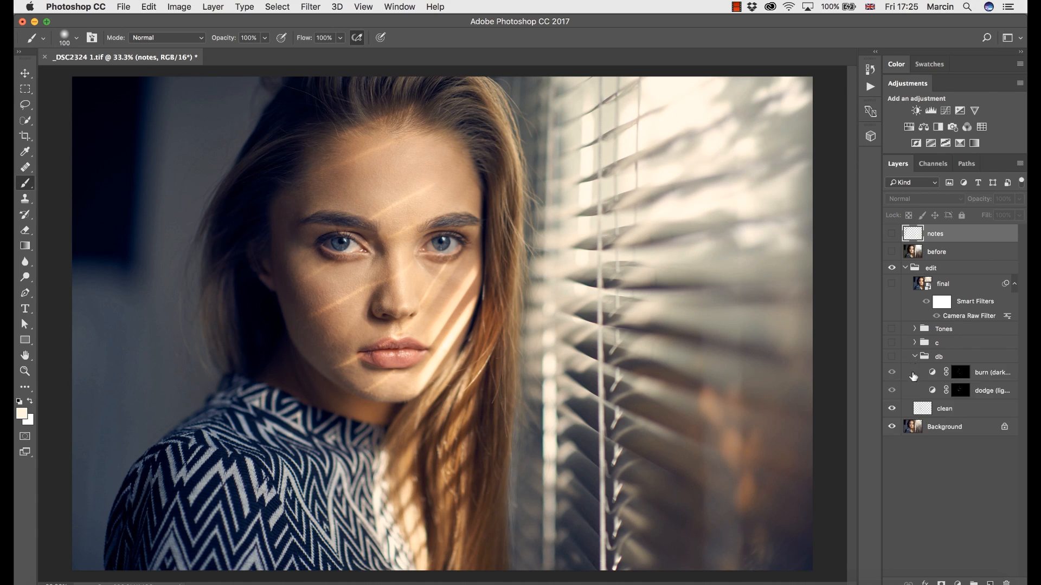
pyautogui.click(892, 356)
pyautogui.keyDown('alt'); pyautogui.click(956, 392); pyautogui.keyUp('alt')
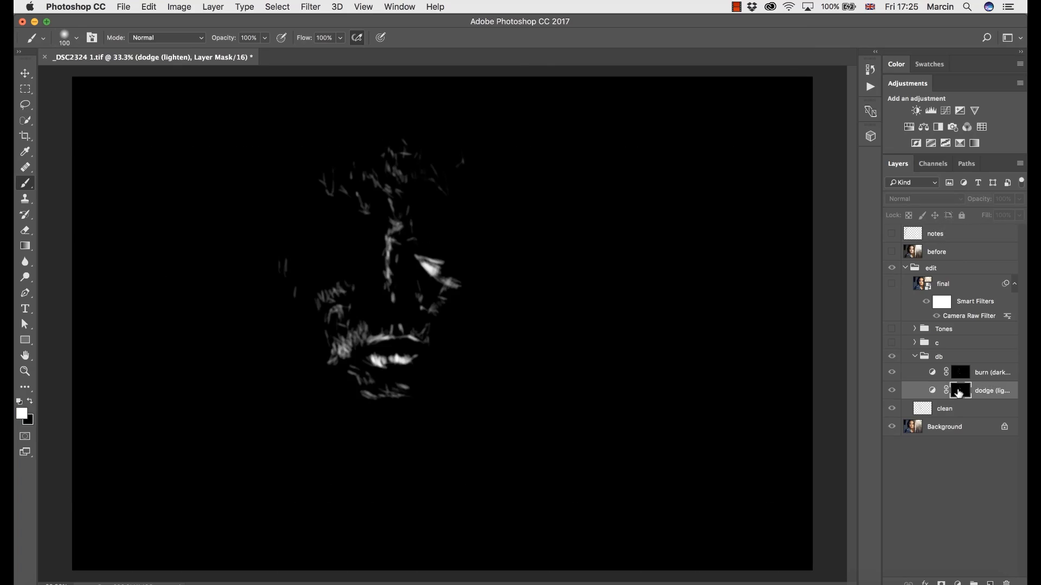
pyautogui.keyDown('alt'); pyautogui.click(959, 374); pyautogui.keyUp('alt')
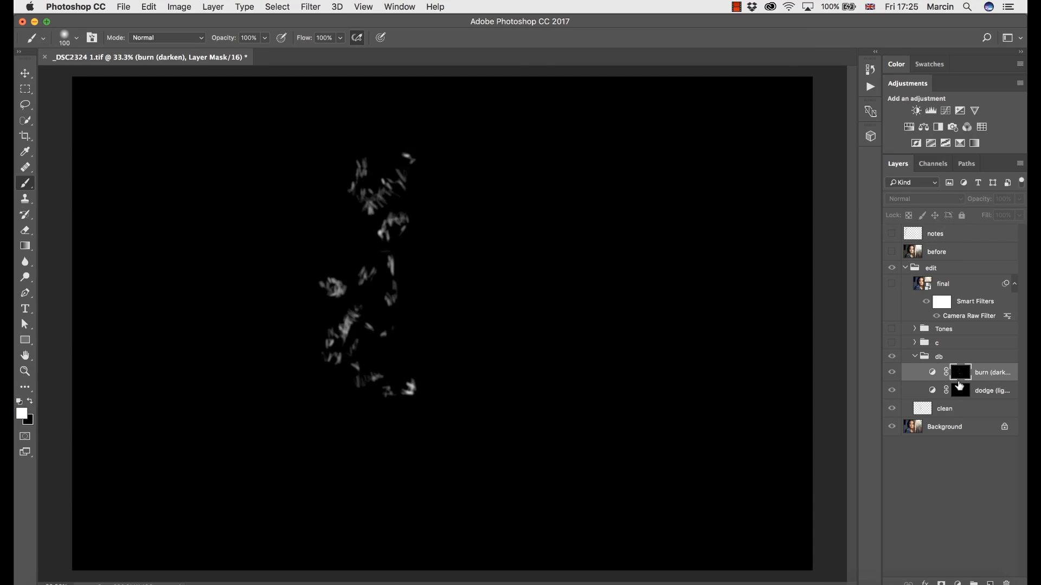
pyautogui.keyDown('alt'); pyautogui.click(959, 375); pyautogui.keyUp('alt')
pyautogui.click(962, 390)
pyautogui.keyDown('alt'); pyautogui.click(963, 391); pyautogui.keyUp('alt')
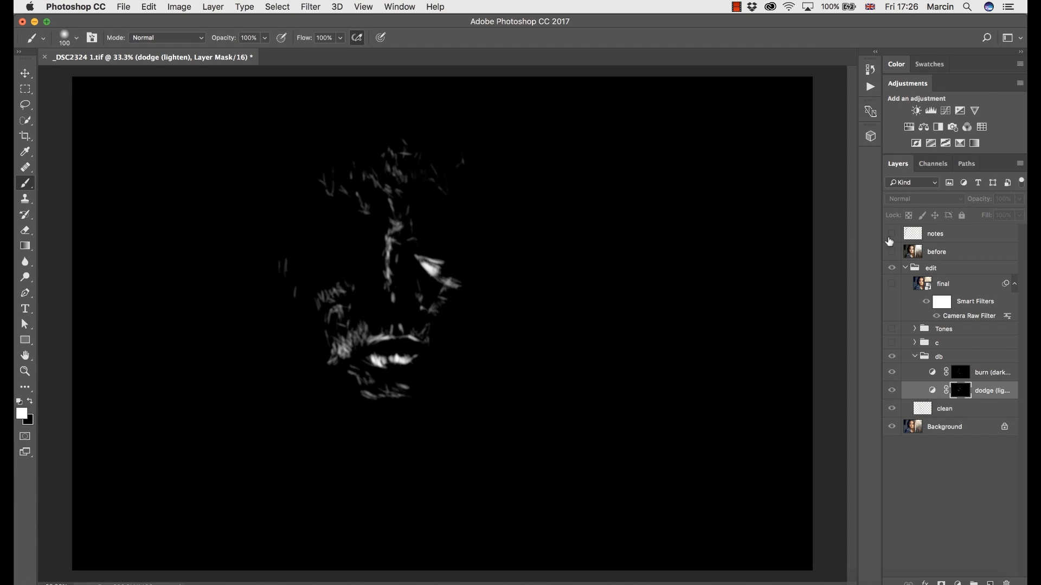
pyautogui.keyDown('alt'); pyautogui.click(958, 373); pyautogui.keyUp('alt')
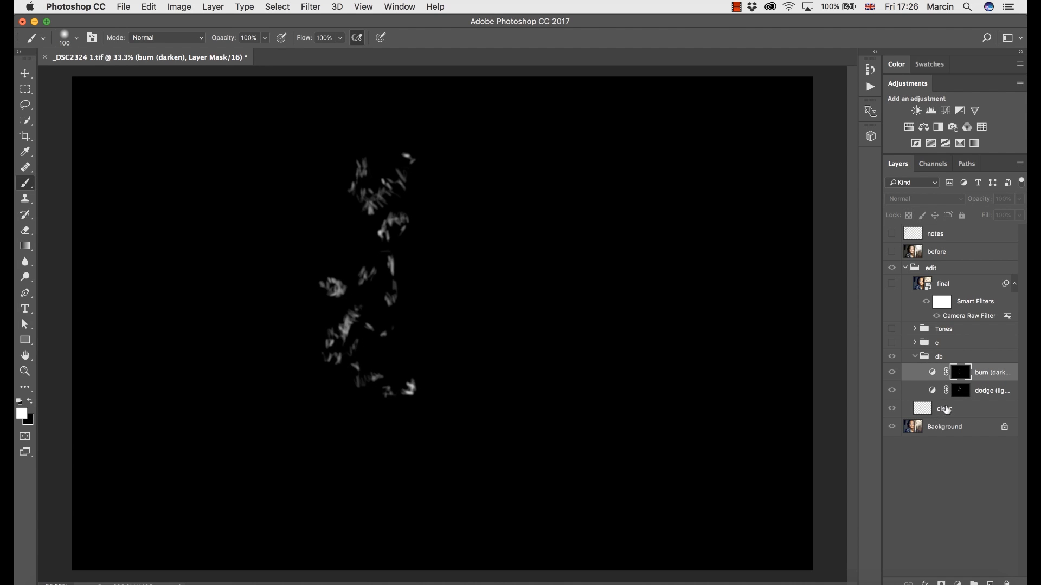
pyautogui.keyDown('alt'); pyautogui.click(959, 371); pyautogui.keyUp('alt')
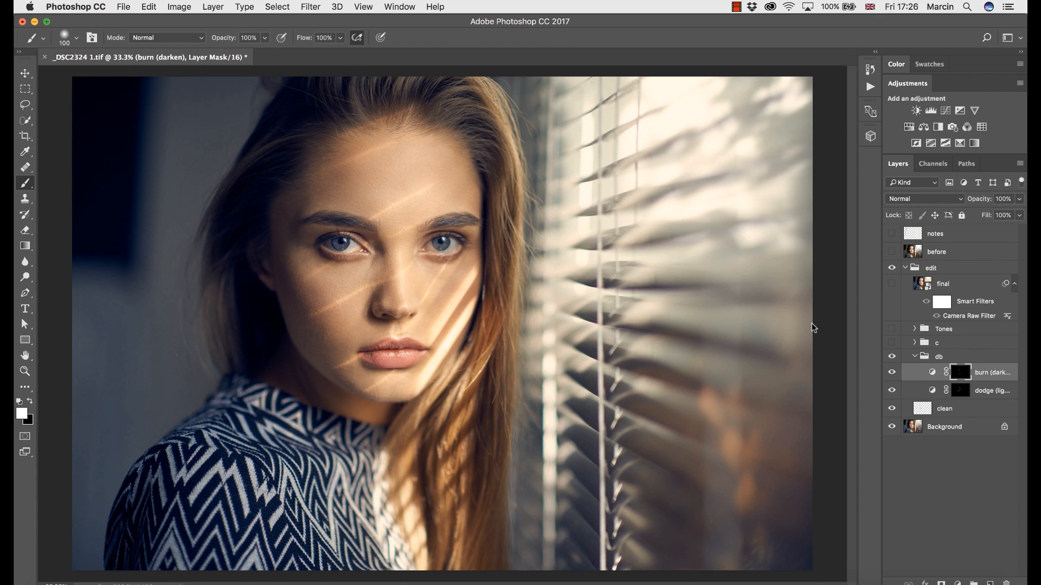
# Step: Examine the dodge and burn effect on the face up close by toggling the db group off and on
pyautogui.press('z')
pyautogui.moveTo(425, 259); pyautogui.dragTo(456, 265)
pyautogui.press('b')
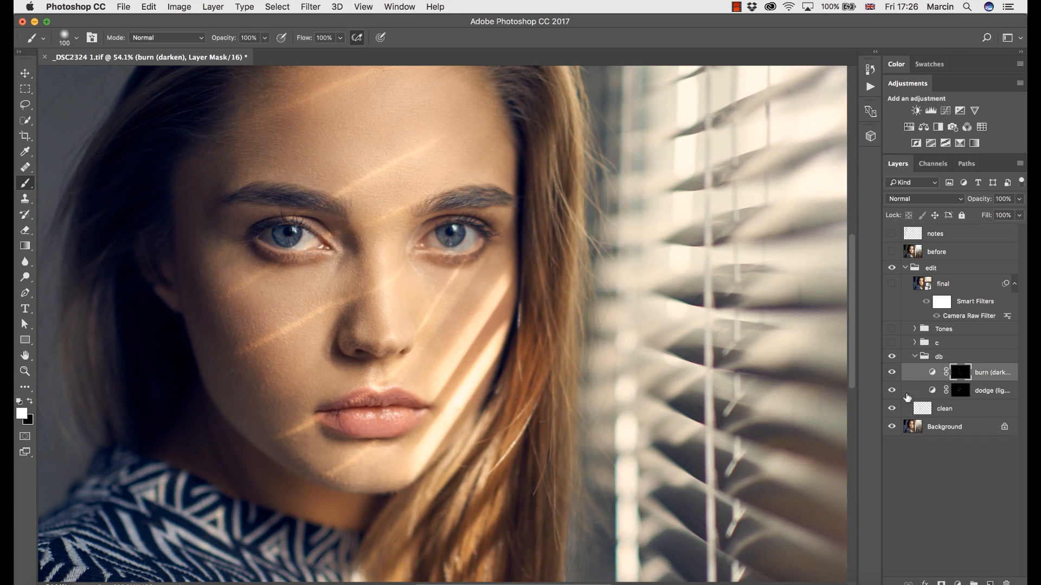
pyautogui.click(891, 357)
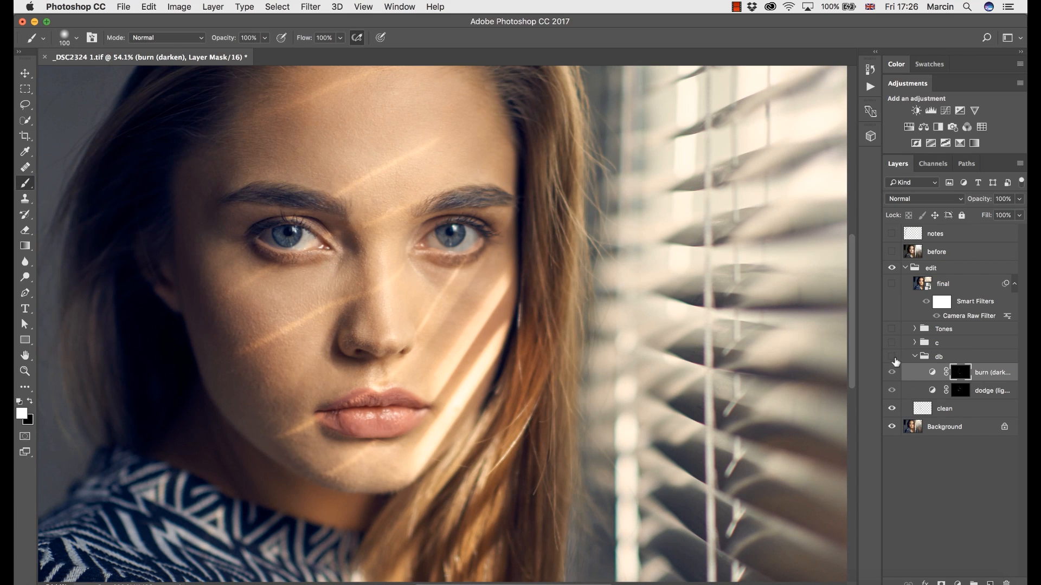
pyautogui.click(893, 358)
pyautogui.click(893, 359)
pyautogui.click(892, 358)
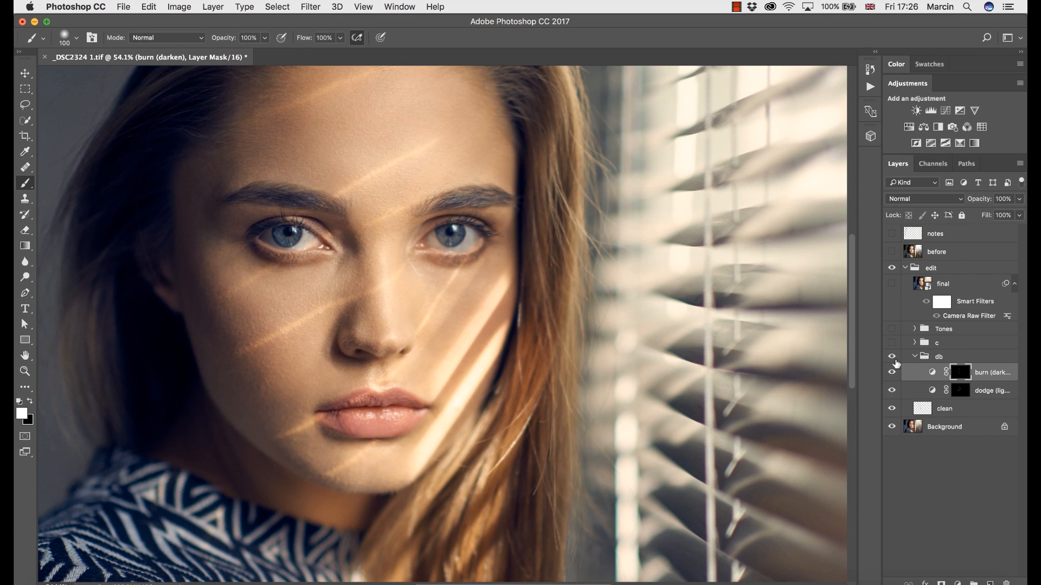
pyautogui.click(892, 358)
pyautogui.click(892, 358)
pyautogui.click(893, 358)
pyautogui.click(893, 358)
pyautogui.press('space')
pyautogui.moveTo(407, 295); pyautogui.dragTo(431, 353)
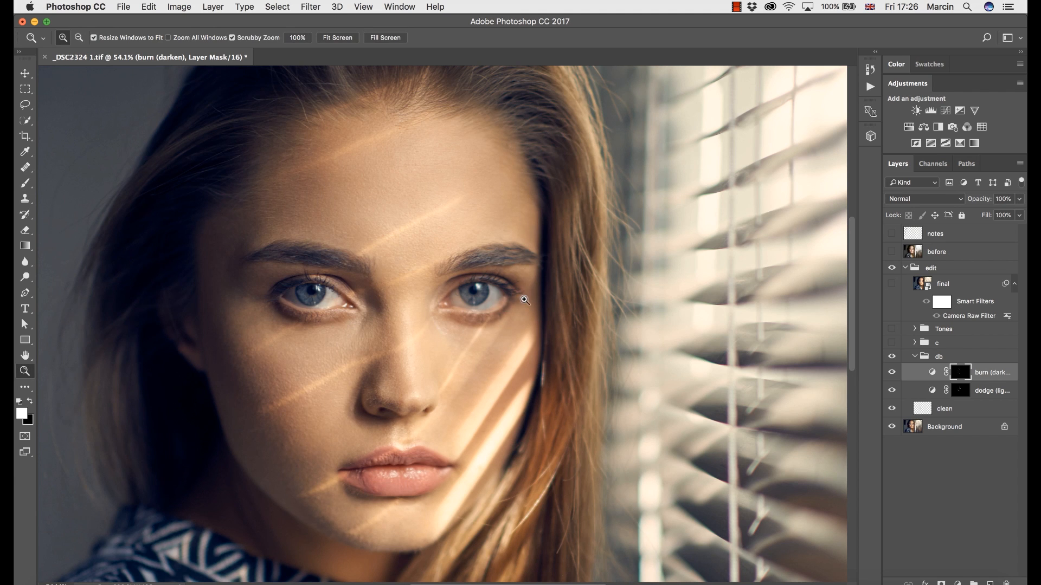
pyautogui.moveTo(525, 299); pyautogui.dragTo(503, 323)
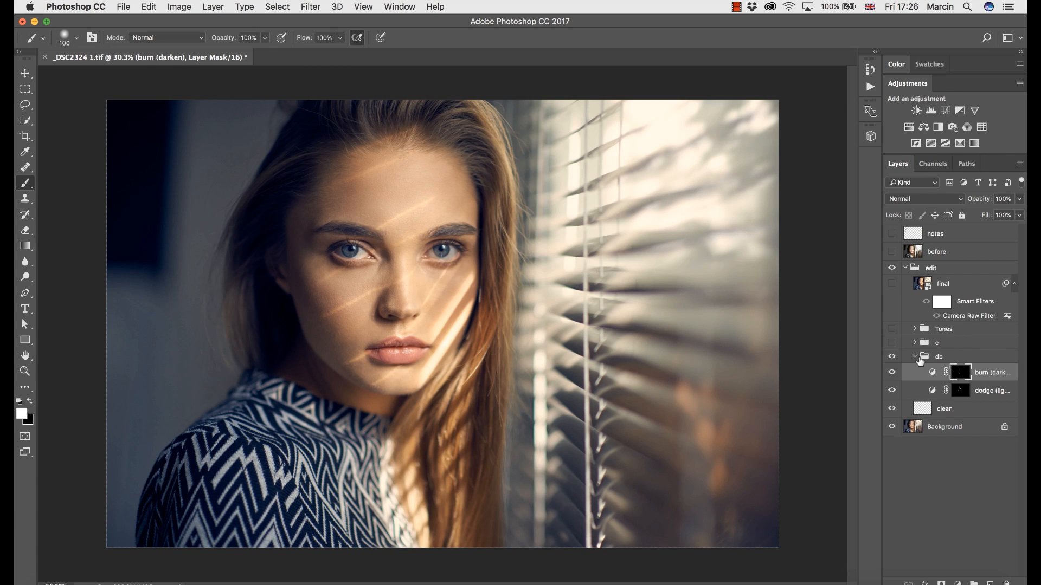
# Step: Collapse the db group, expand the c group and inspect the masks of its h and s layers
pyautogui.click(917, 357)
pyautogui.click(916, 357)
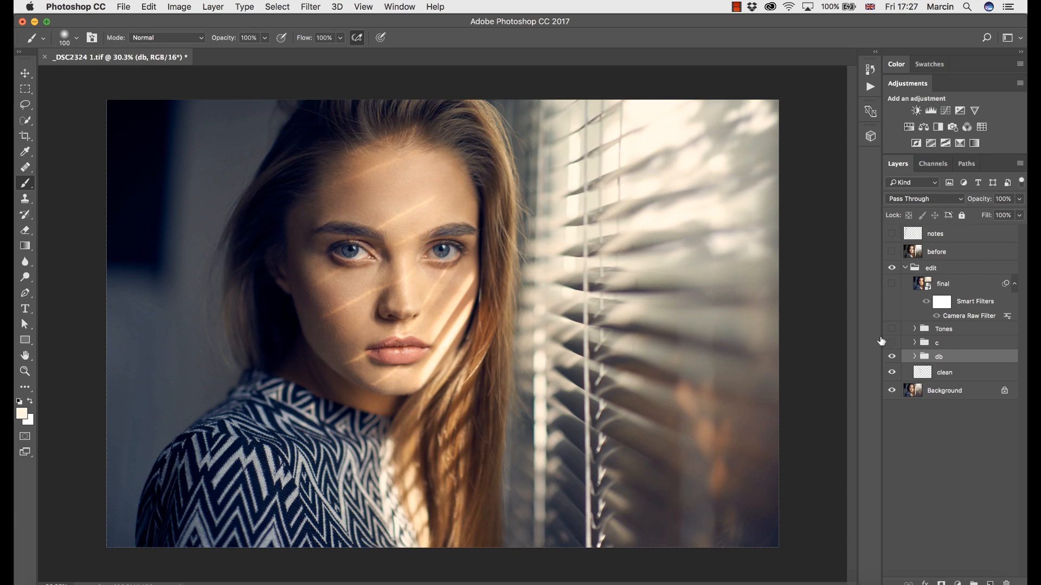
pyautogui.click(914, 342)
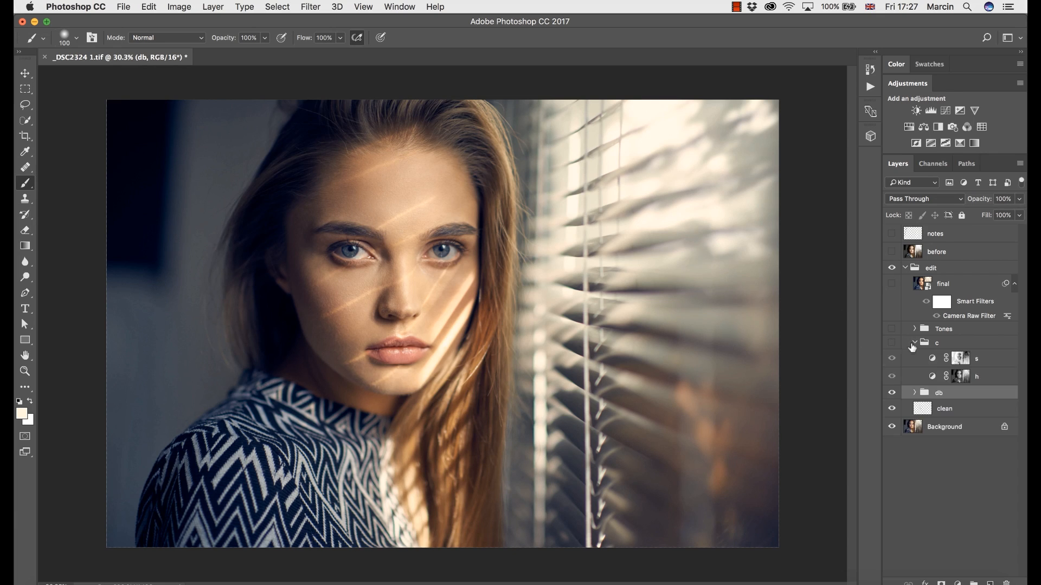
pyautogui.keyDown('alt'); pyautogui.click(960, 378); pyautogui.keyUp('alt')
pyautogui.keyDown('alt'); pyautogui.click(959, 360); pyautogui.keyUp('alt')
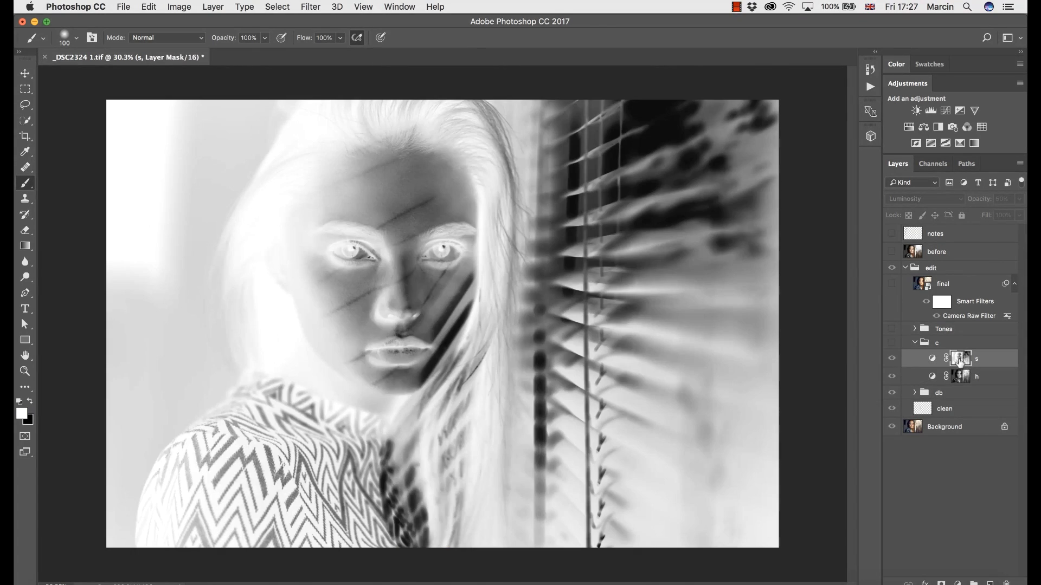
pyautogui.keyDown('alt'); pyautogui.click(961, 377); pyautogui.keyUp('alt')
pyautogui.keyDown('alt'); pyautogui.click(961, 378); pyautogui.keyUp('alt')
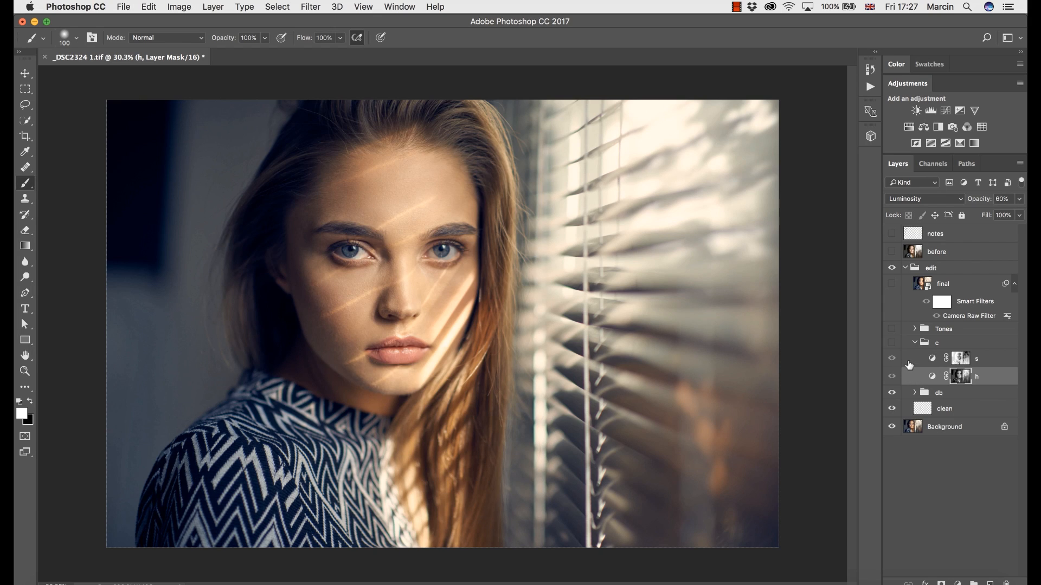
# Step: Show the c group, compare the image with and without it, and collapse the group with it visible
pyautogui.click(891, 343)
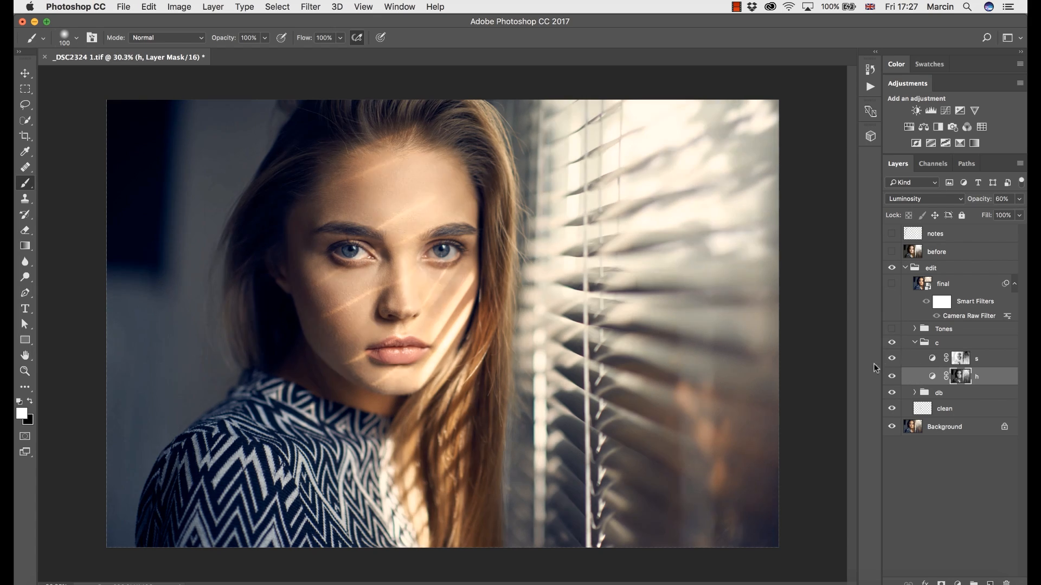
pyautogui.click(891, 343)
pyautogui.click(892, 344)
pyautogui.click(891, 343)
pyautogui.click(891, 343)
pyautogui.click(891, 345)
pyautogui.click(892, 347)
pyautogui.click(892, 344)
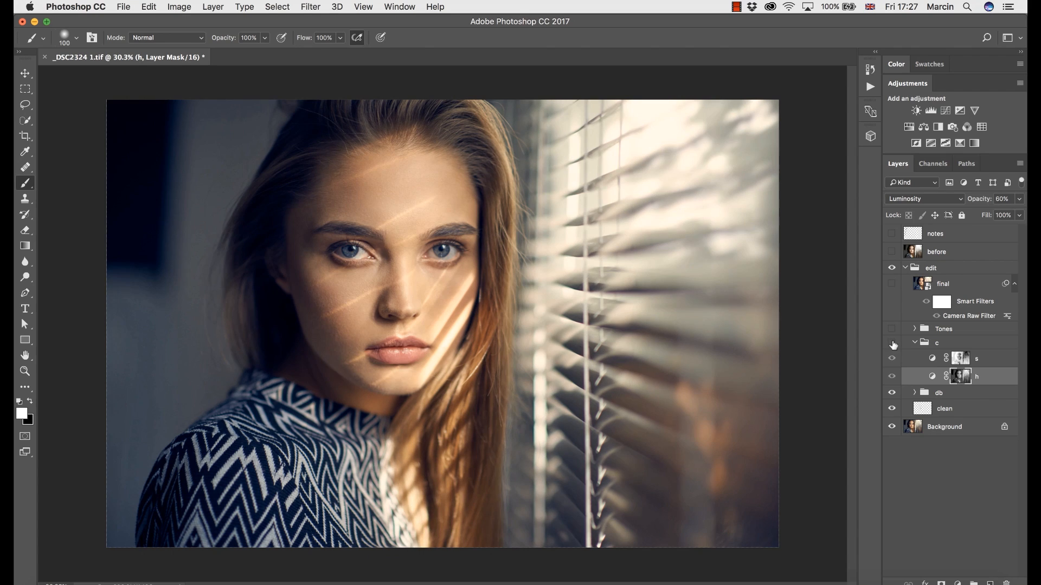
pyautogui.click(892, 344)
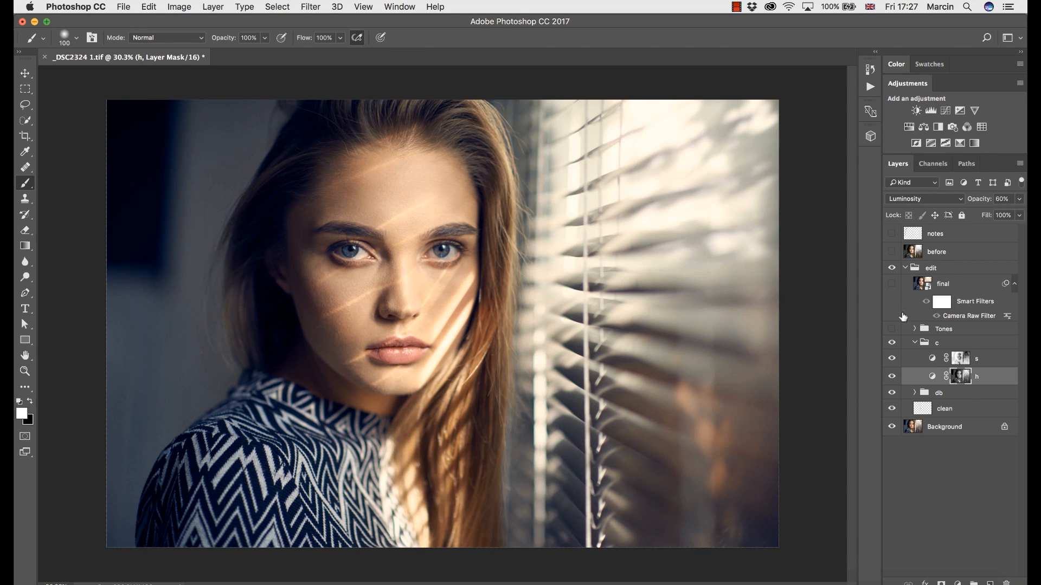
pyautogui.click(916, 343)
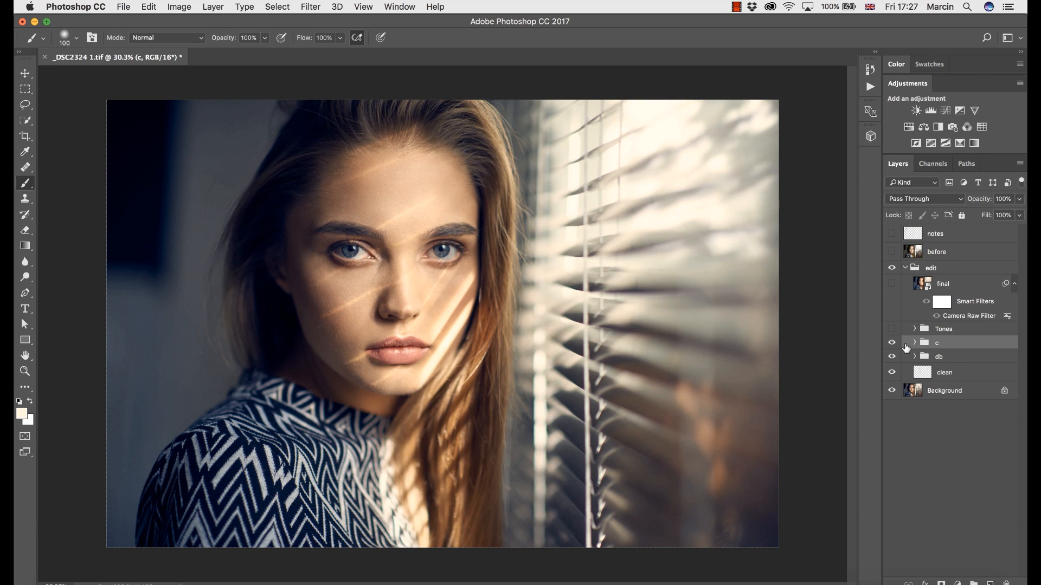
# Step: Expand and show the Tones group, and inspect the masks of its tones shadows and highlights layers
pyautogui.click(913, 328)
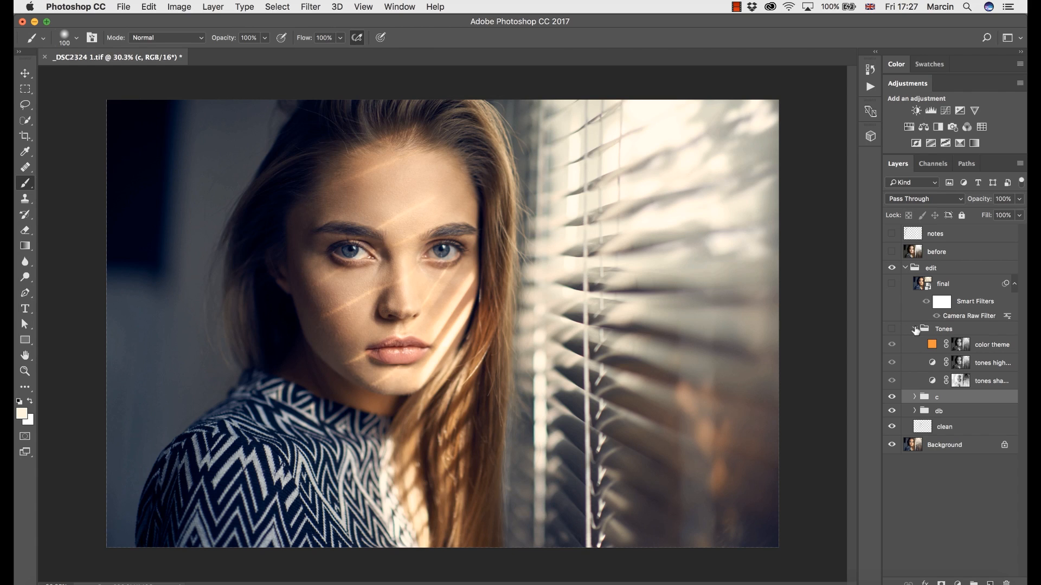
pyautogui.click(892, 329)
pyautogui.keyDown('alt'); pyautogui.click(960, 381); pyautogui.keyUp('alt')
pyautogui.keyDown('alt'); pyautogui.click(962, 363); pyautogui.keyUp('alt')
pyautogui.keyDown('alt'); pyautogui.click(961, 381); pyautogui.keyUp('alt')
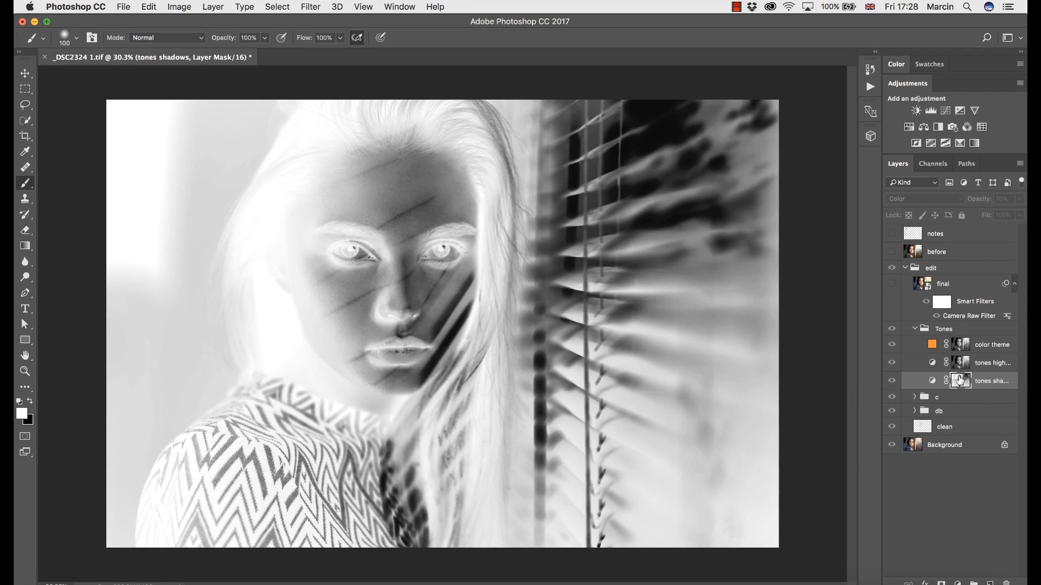
pyautogui.keyDown('alt'); pyautogui.click(960, 382); pyautogui.keyUp('alt')
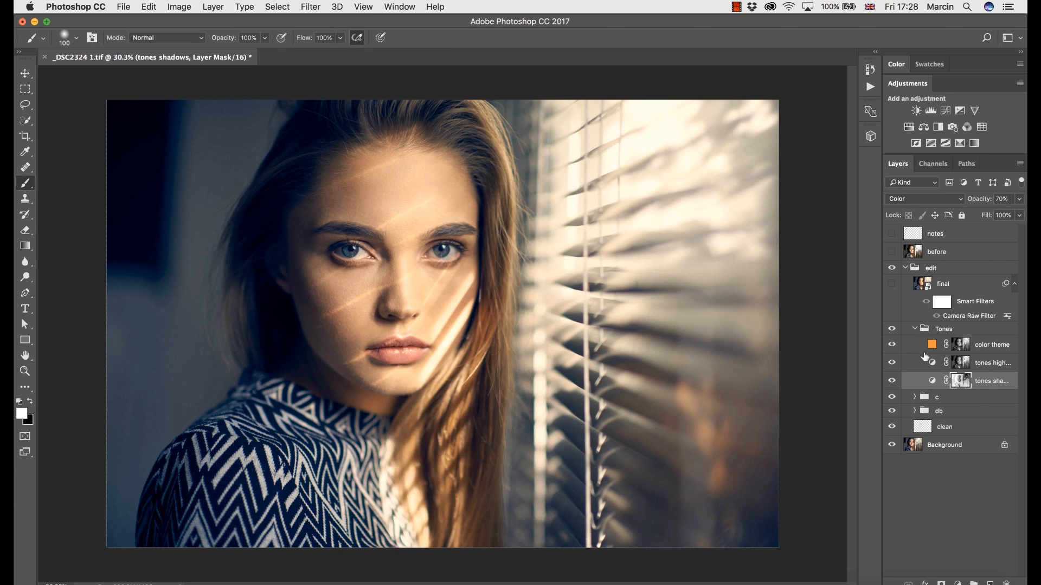
# Step: Hide the three layers inside the Tones group, reveal them again from tones shadows upward to compare their effects, and collapse the group
pyautogui.moveTo(891, 345); pyautogui.dragTo(903, 400)
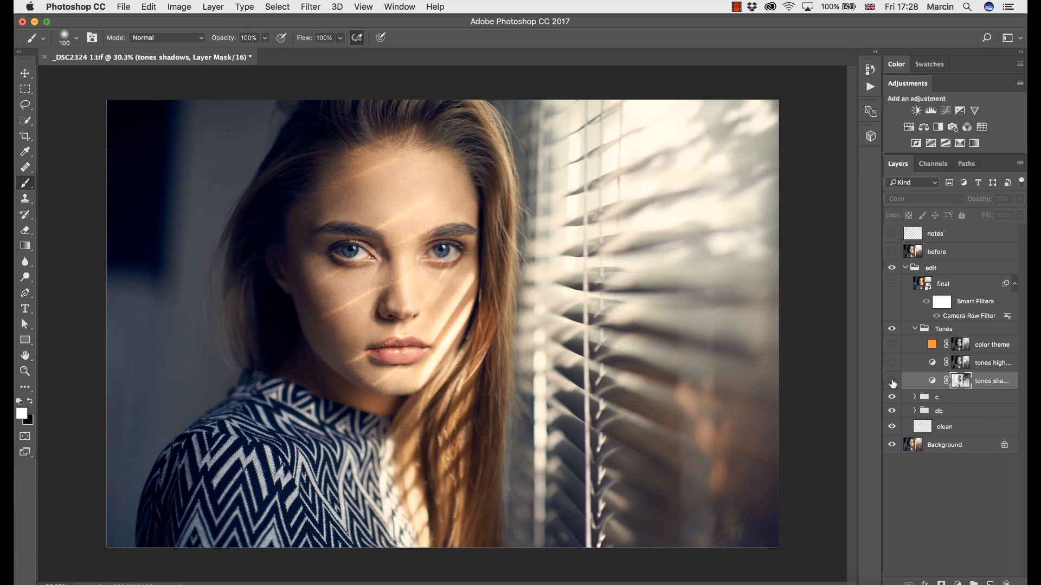
pyautogui.click(892, 381)
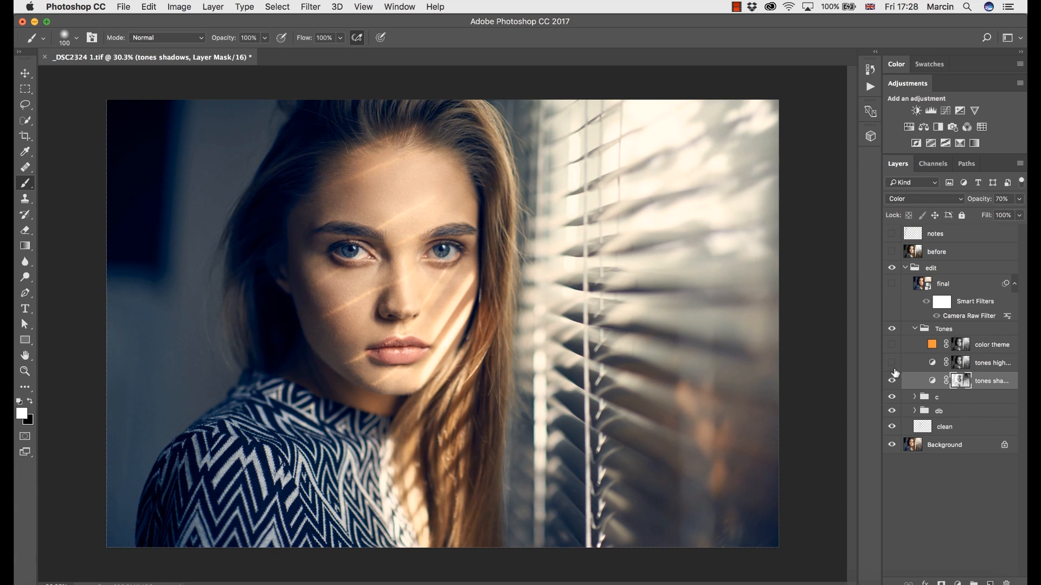
pyautogui.click(893, 363)
pyautogui.click(914, 330)
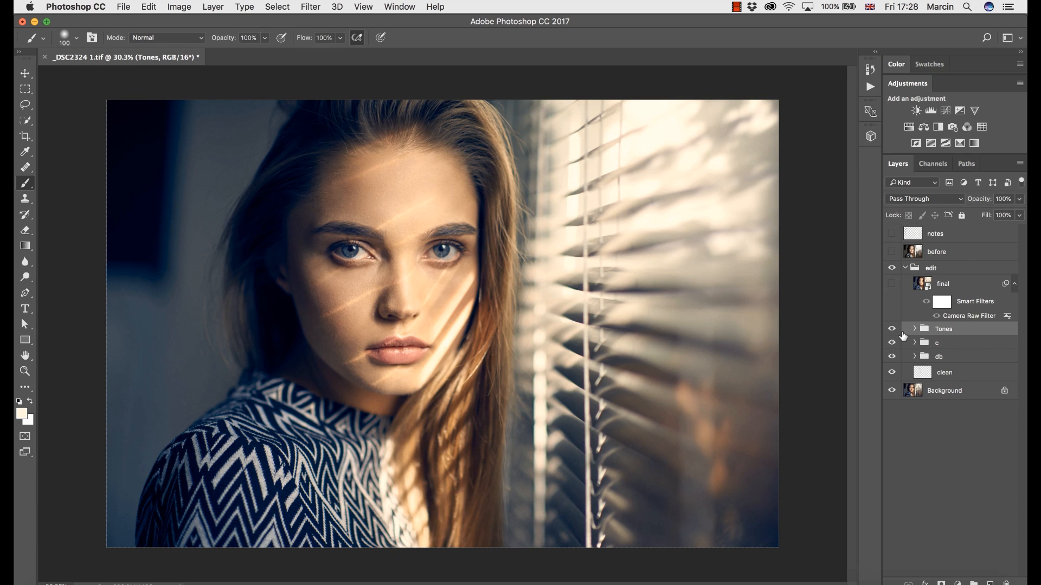
# Step: Show the final layer with its Camera Raw Filter, compare the image with and without it, and leave it visible
pyautogui.click(894, 287)
pyautogui.click(894, 286)
pyautogui.click(894, 286)
# Step: Compare the full retouch with the Background and the before layer by toggling their visibility, ending with only the edit group shown above Background
pyautogui.click(893, 268)
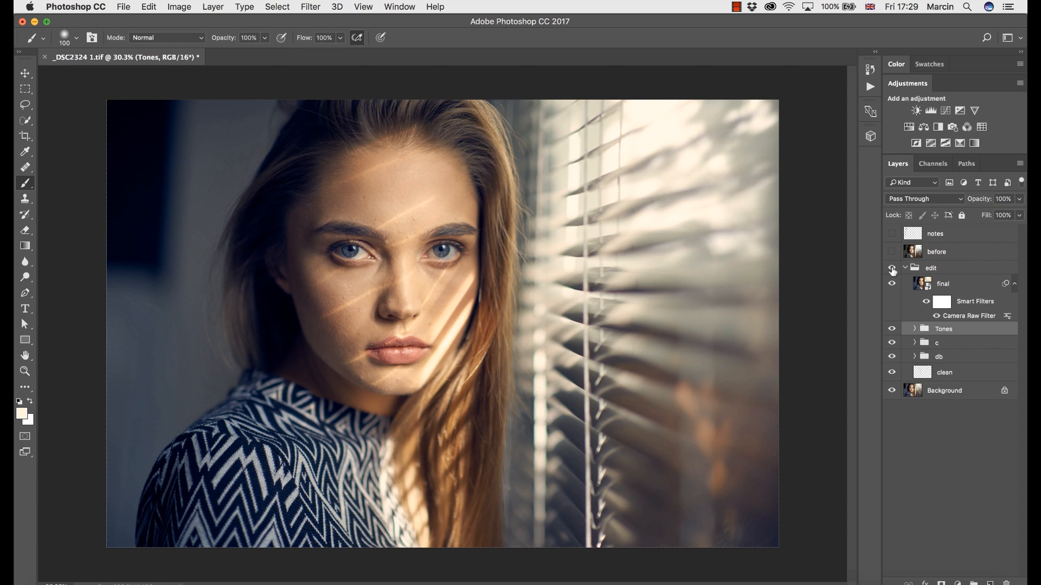
pyautogui.click(892, 267)
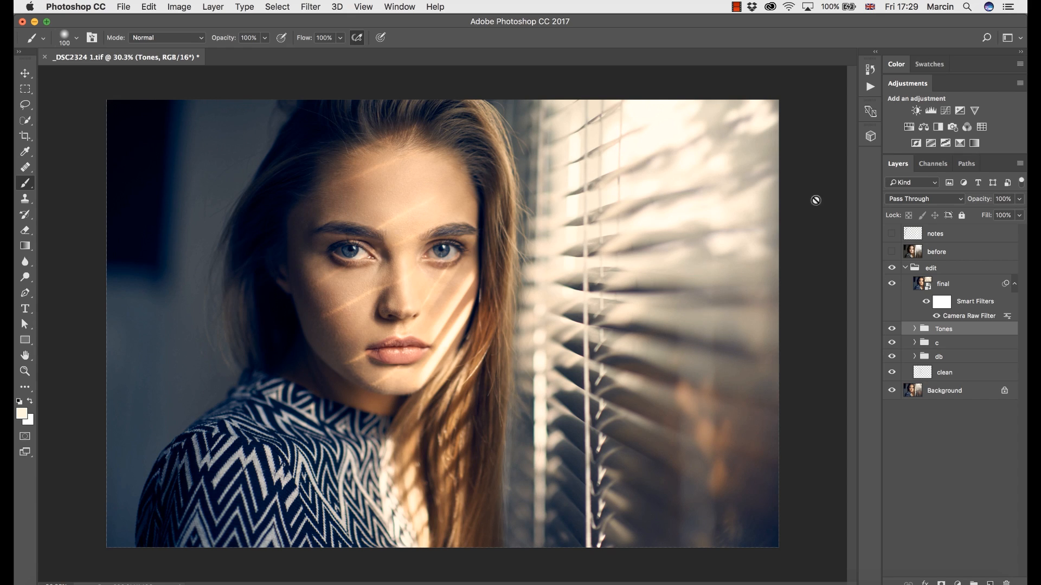
pyautogui.click(892, 267)
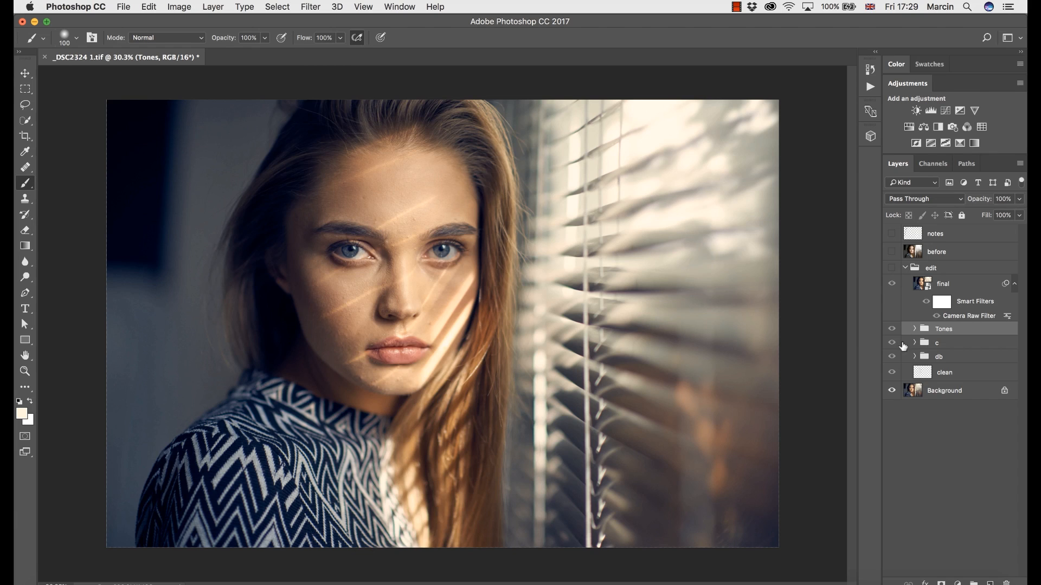
pyautogui.click(892, 251)
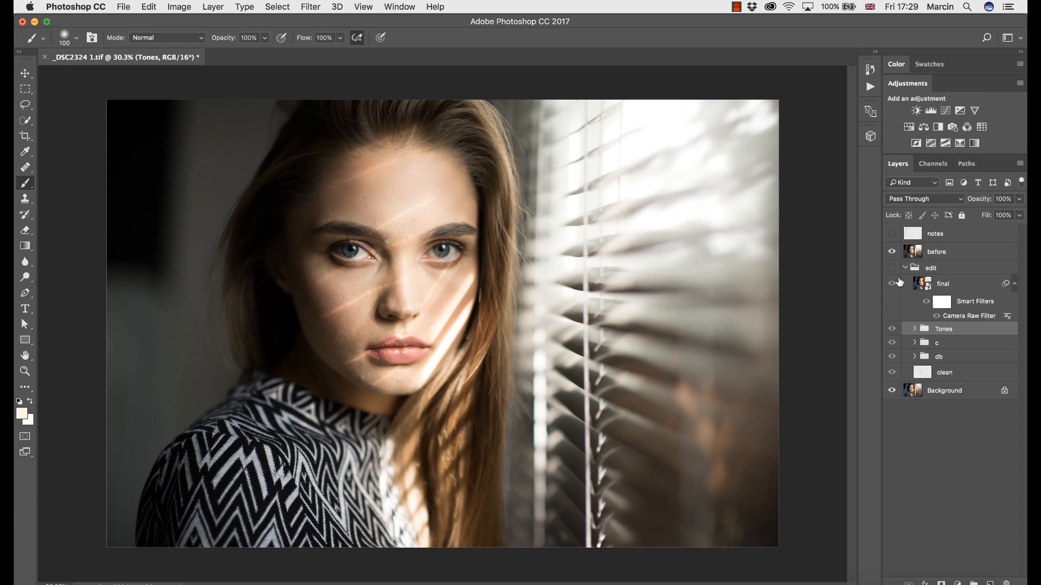
pyautogui.click(891, 251)
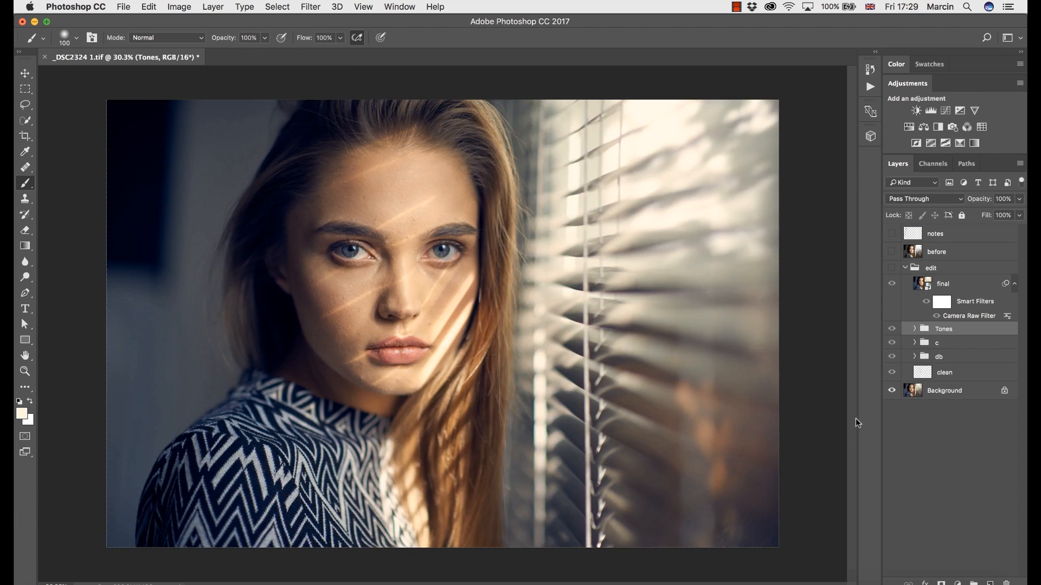
pyautogui.click(892, 268)
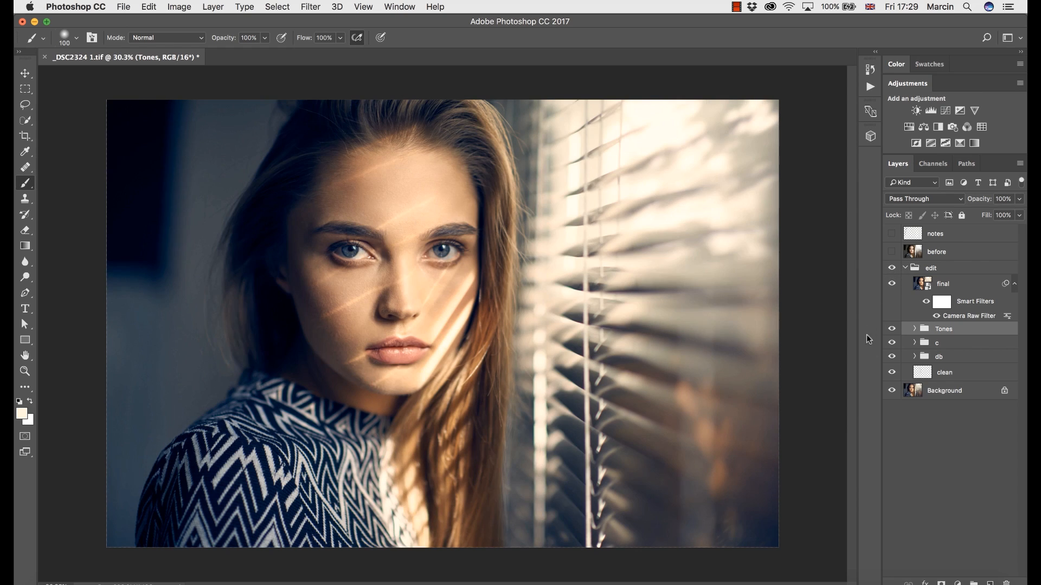